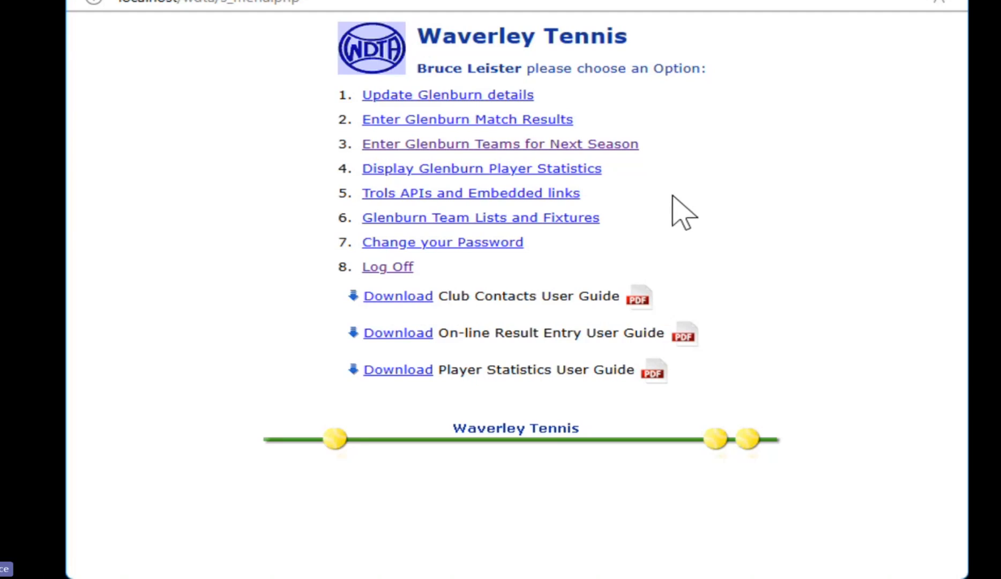
Open Glenburn's team entry for next season and show the player list options for the Saturday AM competition time
left_click(639, 147)
left_click(586, 146)
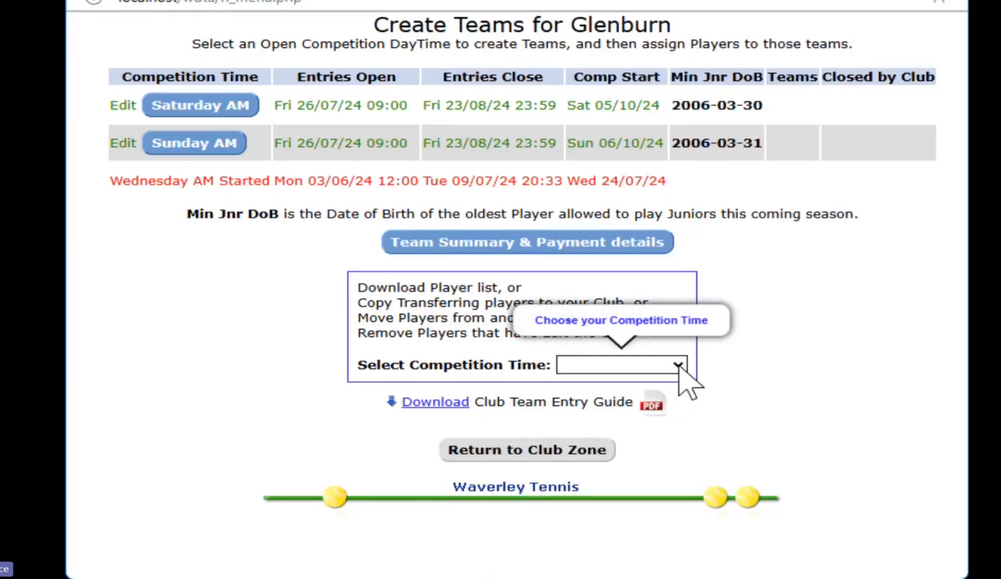
left_click(650, 401)
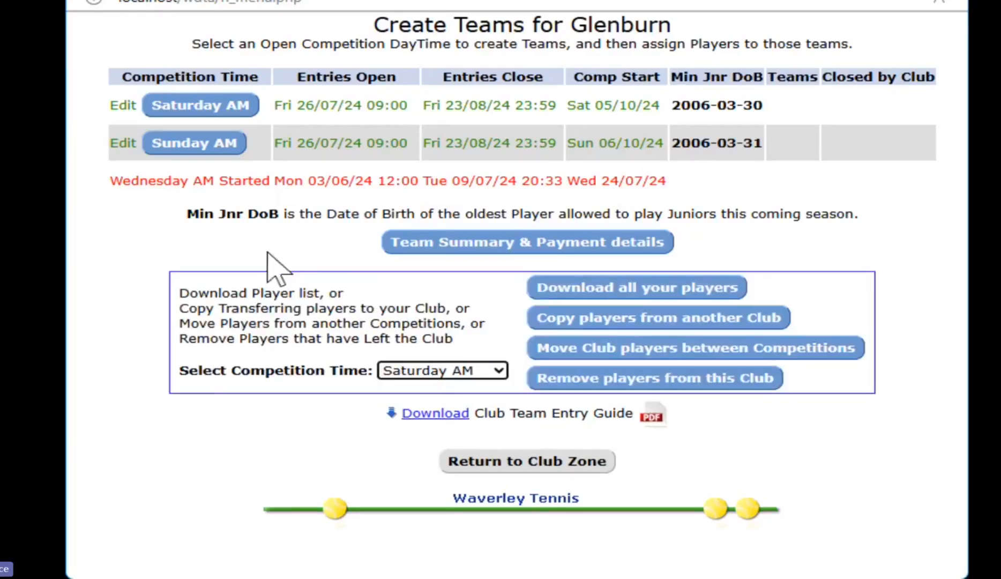
left_click(686, 288)
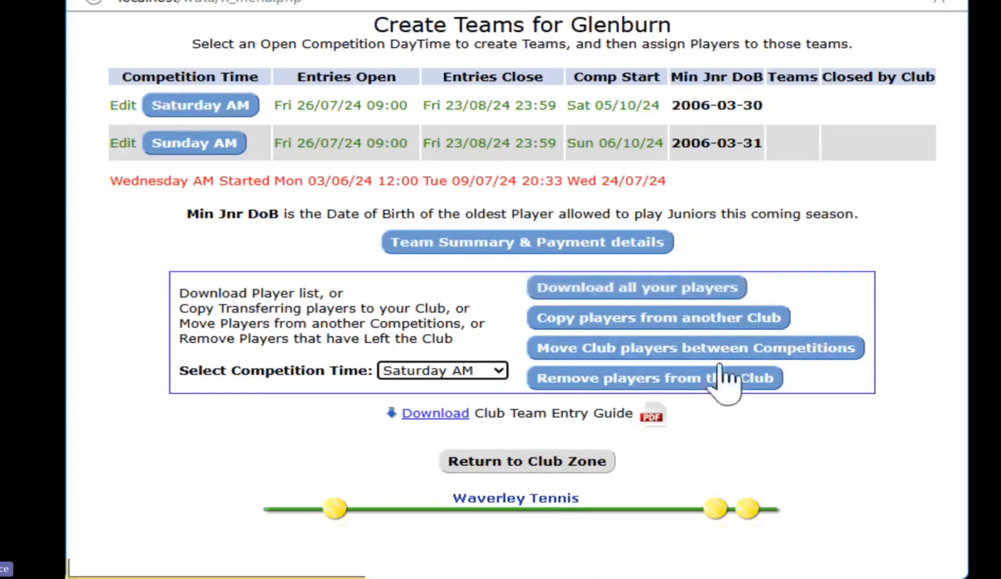
left_click(647, 381)
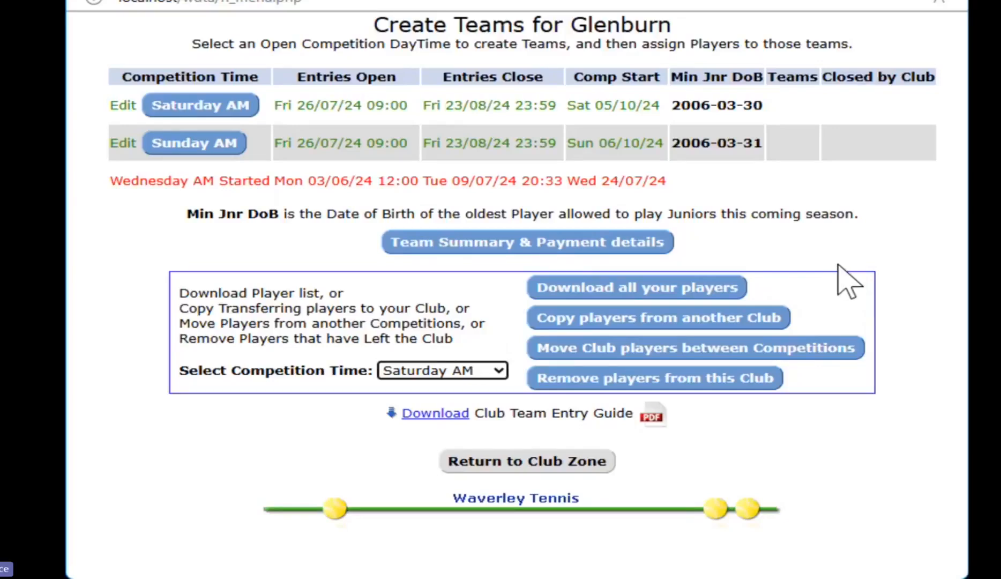
Open the form for copying players from another club and try to copy the 13-year-old Burwood player to Glenburn's list
left_click(733, 320)
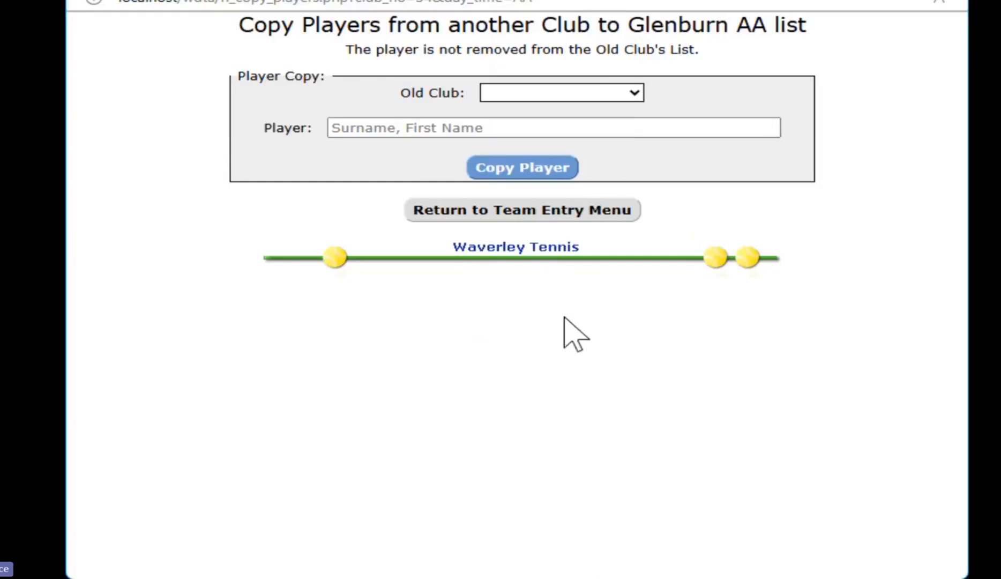
left_click(545, 353)
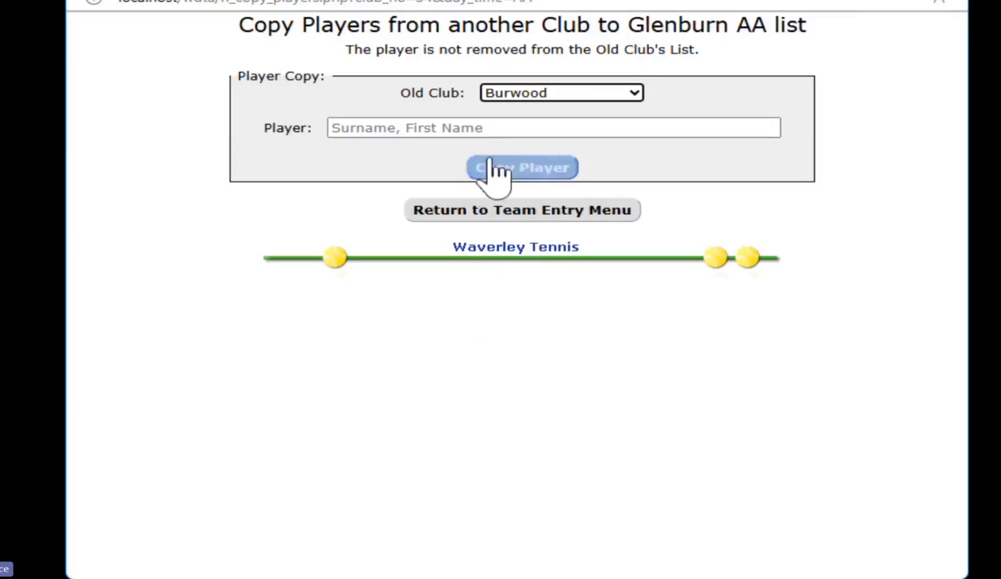
left_click(508, 127)
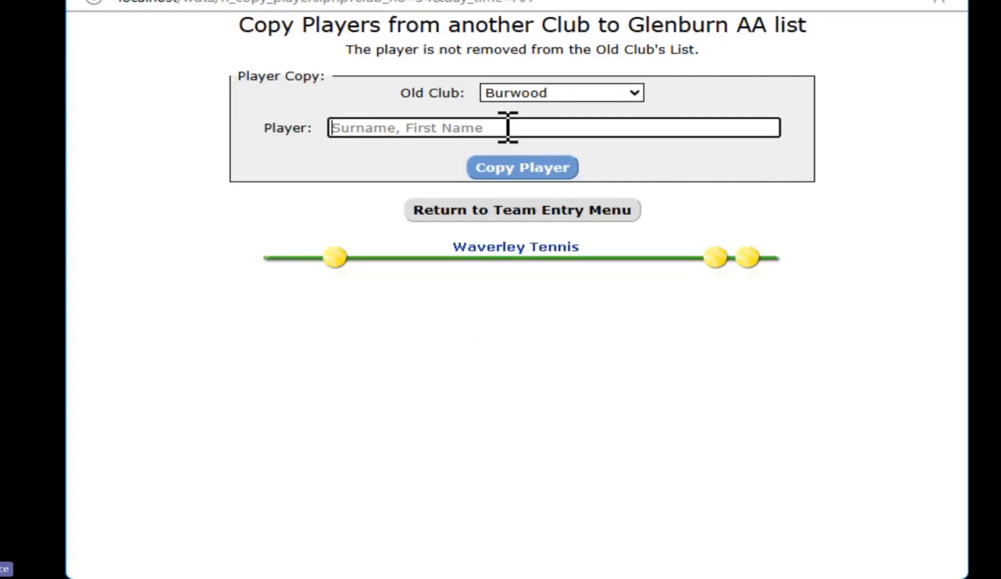
type("wan")
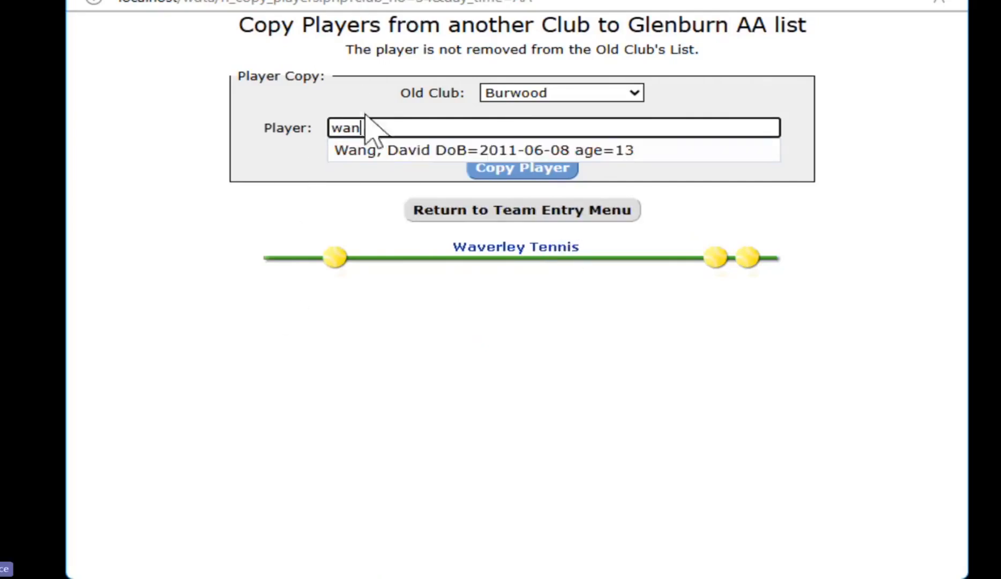
left_click(443, 152)
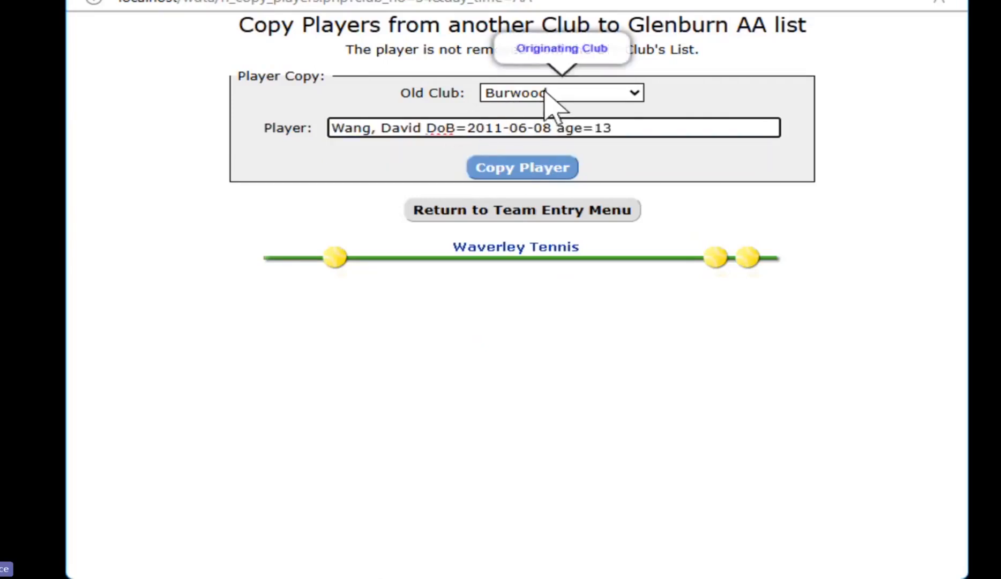
left_click(527, 169)
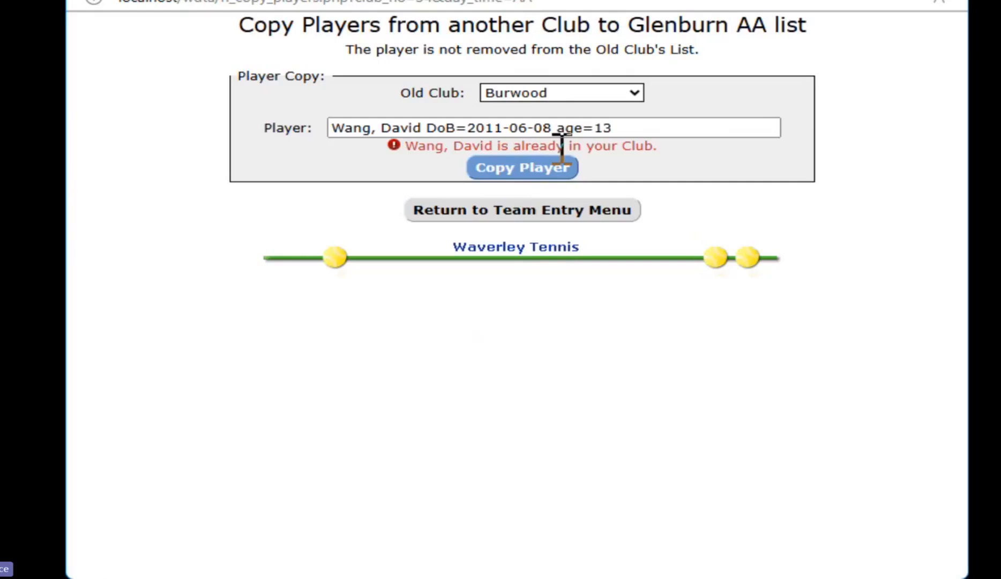
Replace the entered player with the 14-year-old Burwood player and copy that player to Glenburn's Saturday AM list
left_click_drag(634, 127, 319, 137)
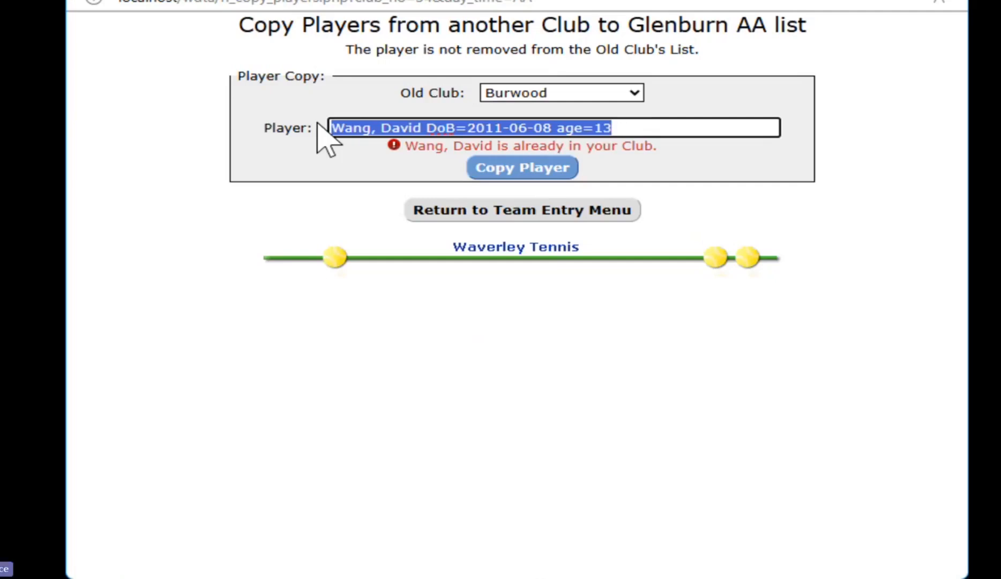
key("BackSpace")
type("be")
key("BackSpace")
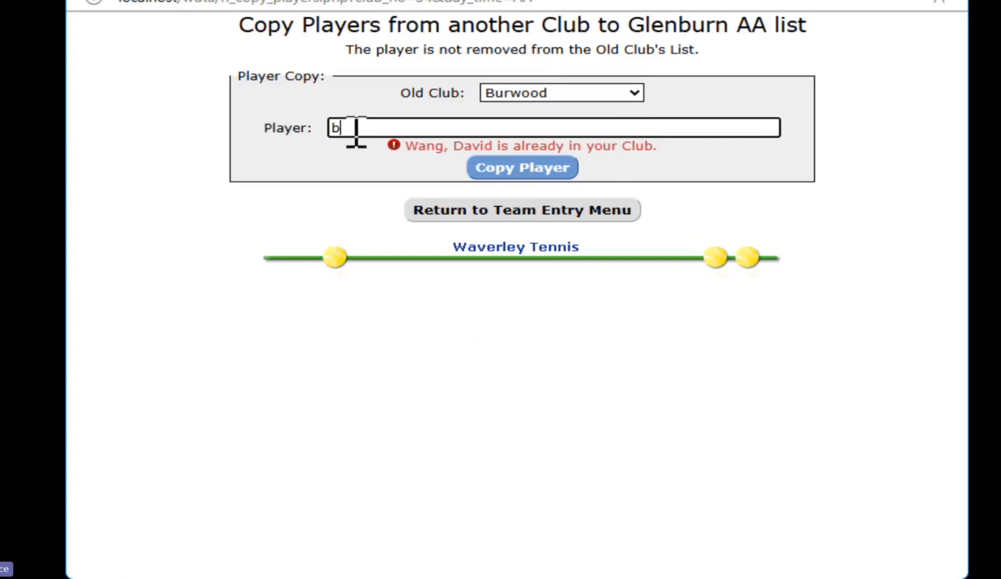
type("a")
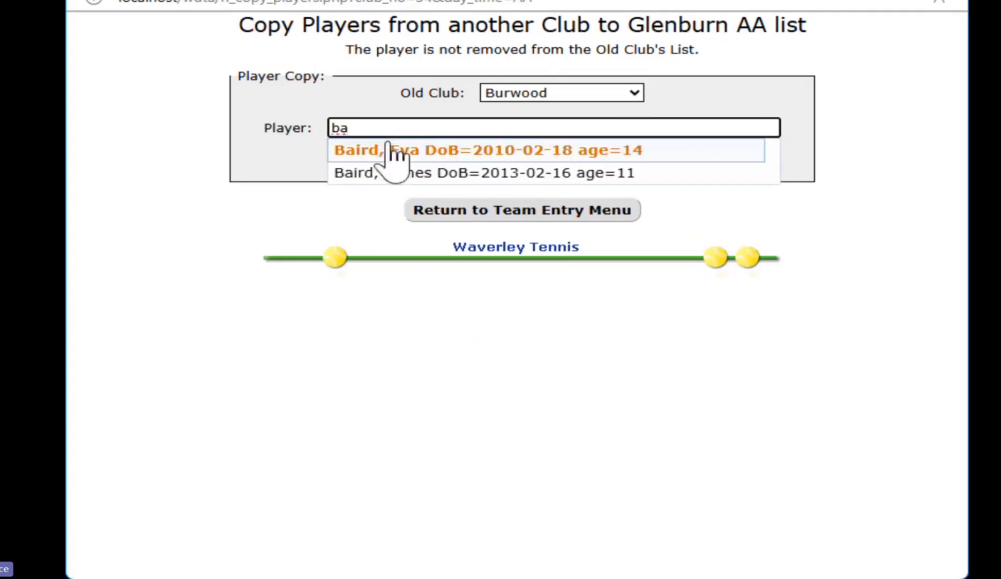
left_click(403, 153)
left_click(539, 170)
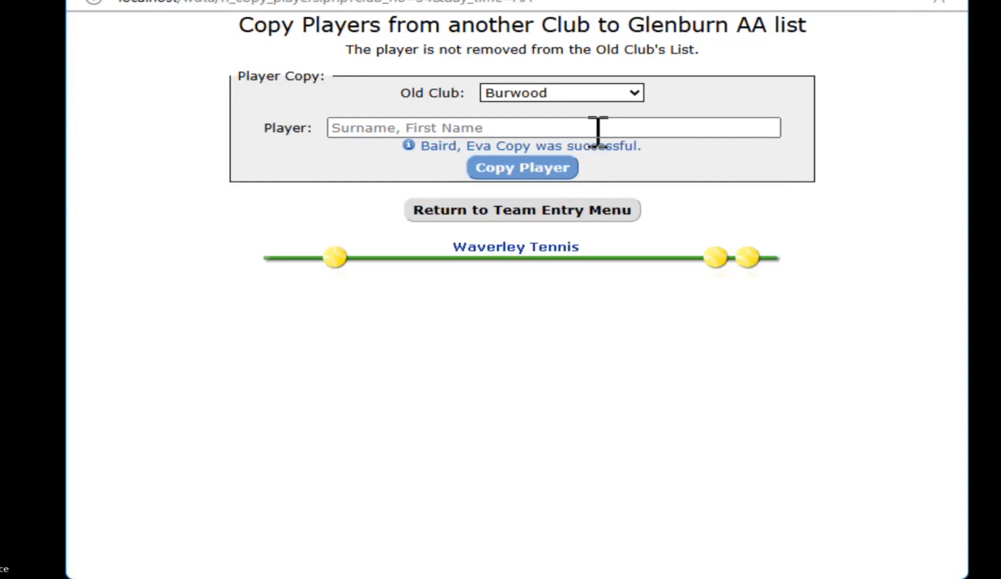
Open the form for moving club players into the Saturday AM competition and set the old day/time to Sunday AM
left_click(539, 212)
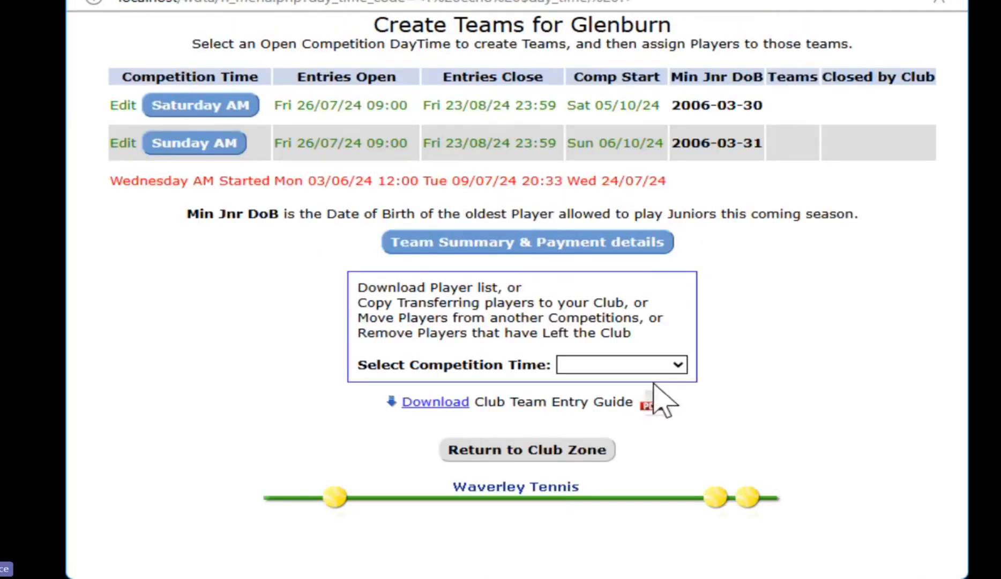
left_click(678, 369)
left_click(655, 410)
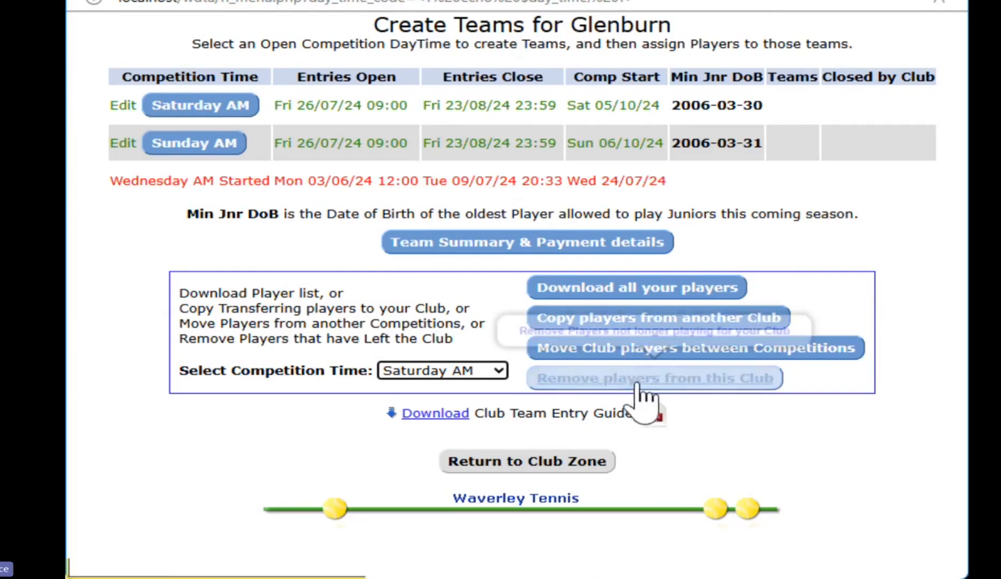
left_click(630, 351)
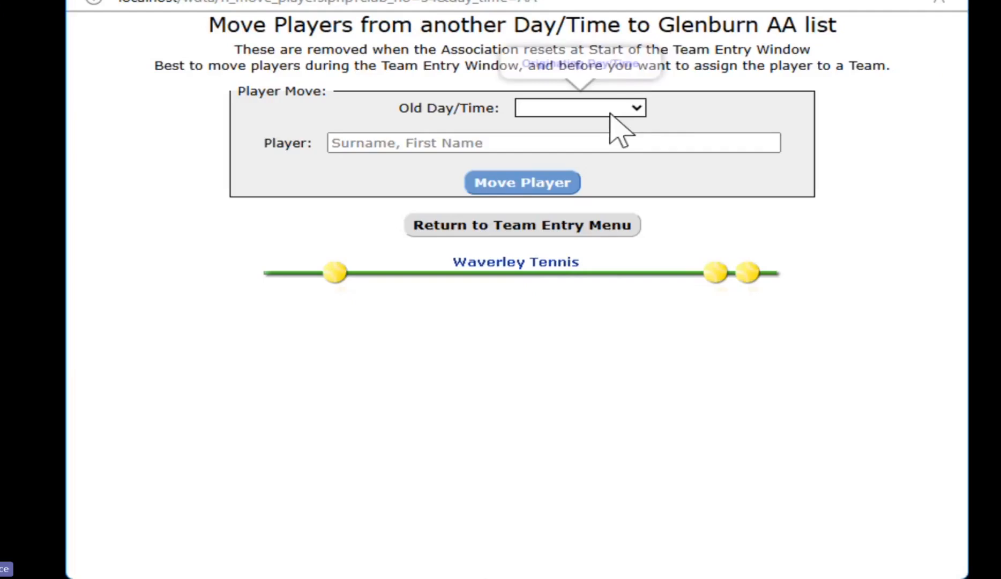
left_click(642, 110)
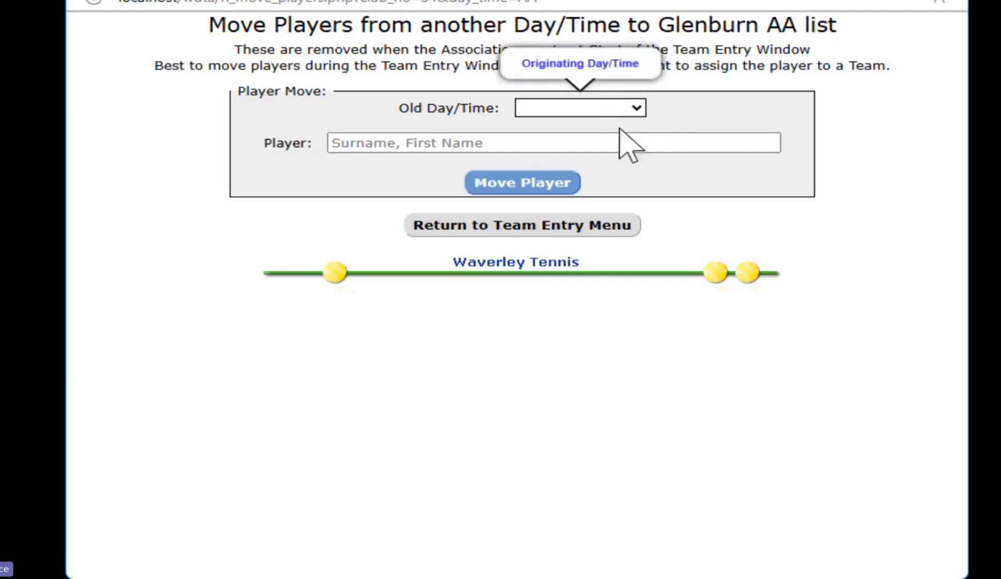
left_click(591, 165)
Look up the 16-year-old player by surname and move that player to Glenburn's Saturday AM list
left_click(586, 142)
type("zh")
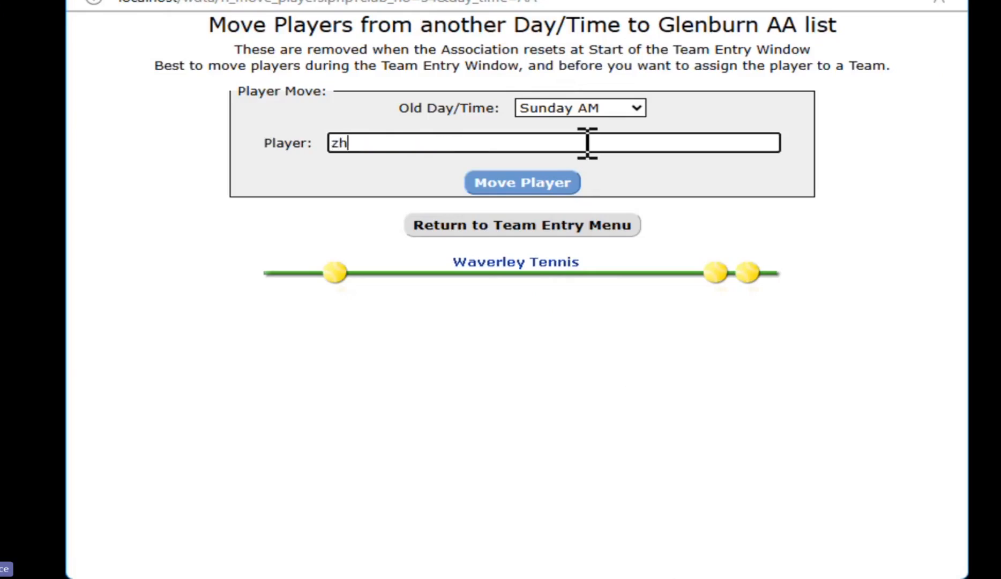
type("o")
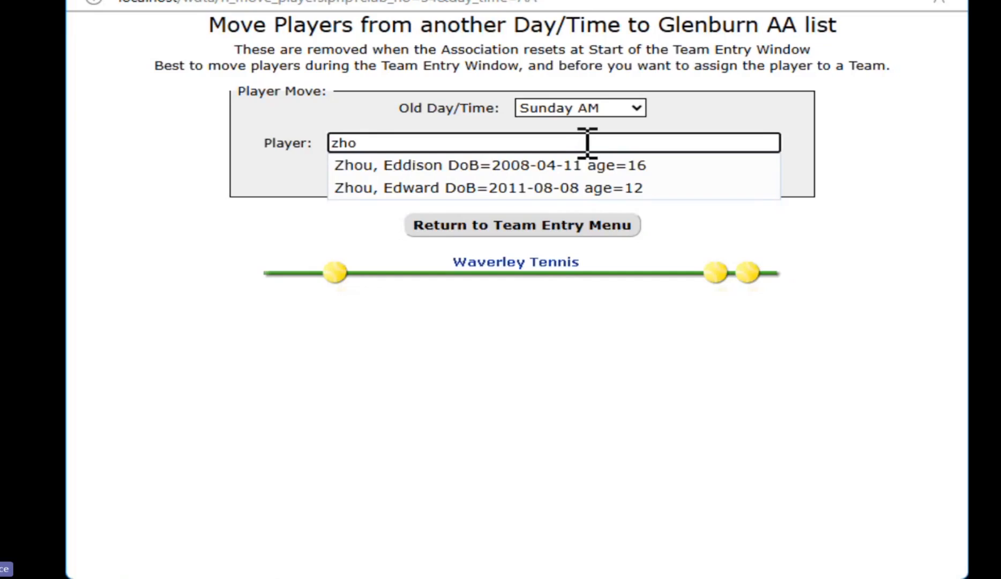
left_click(555, 170)
left_click(544, 186)
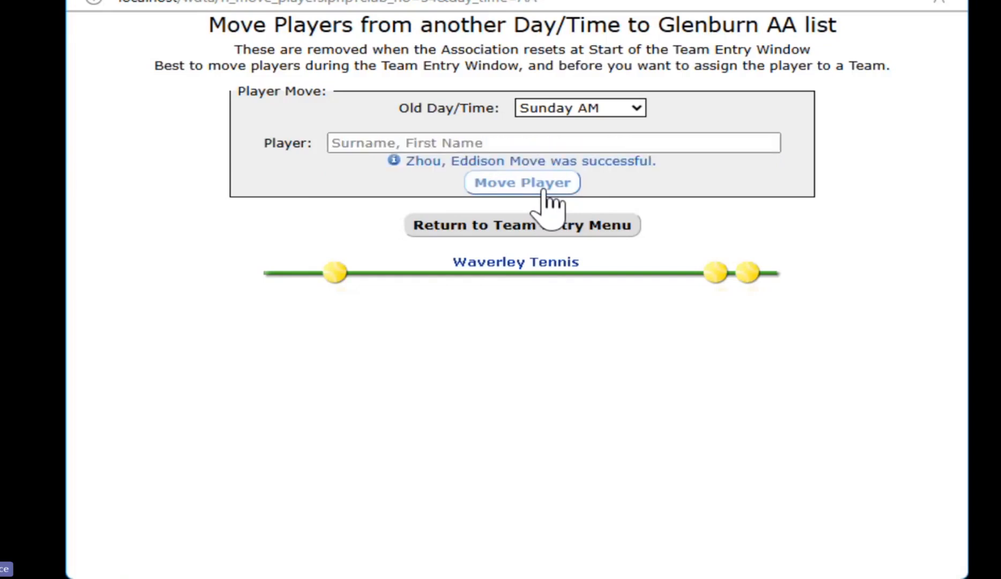
Return to the team entry menu and open the Saturday AM teams for the S/D Rubs Open competition
left_click(579, 228)
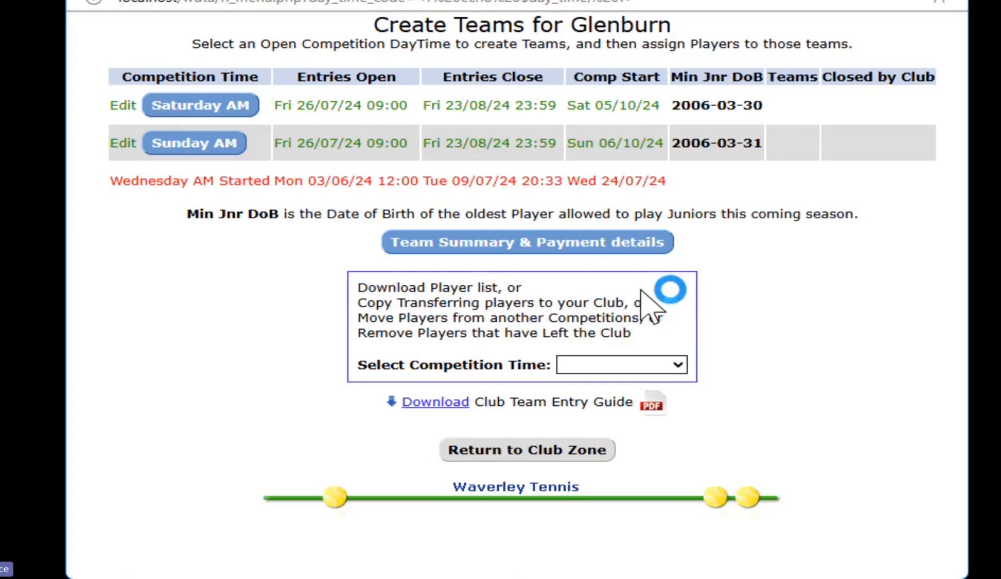
left_click(210, 111)
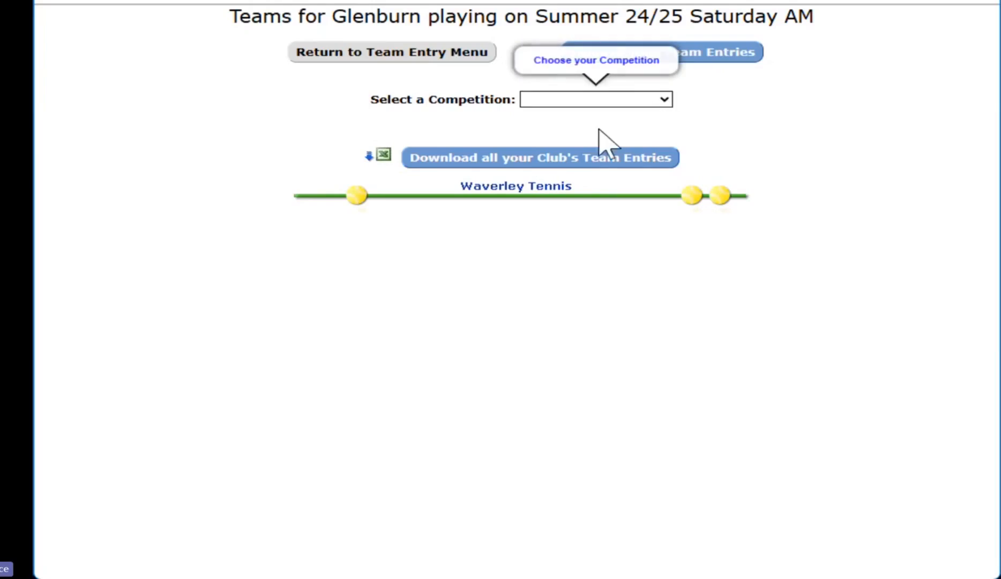
left_click(583, 161)
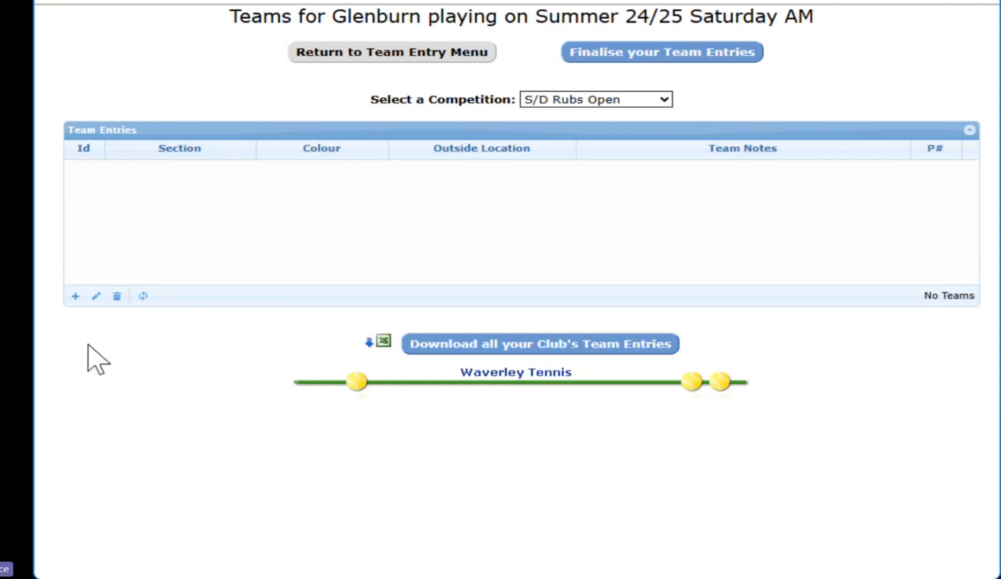
Start a new team entry and set its section to JROpen-B 2
left_click(75, 295)
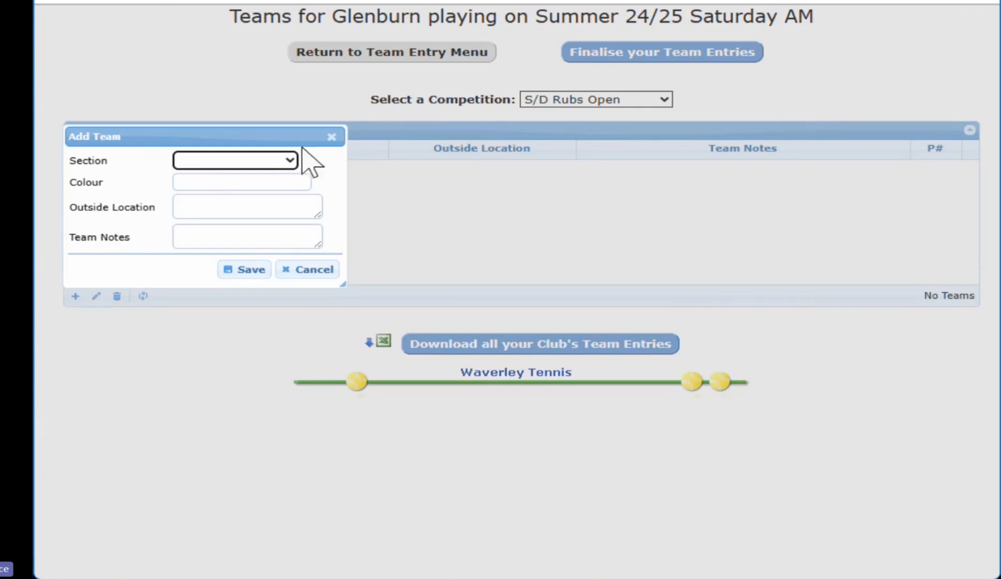
left_click(292, 160)
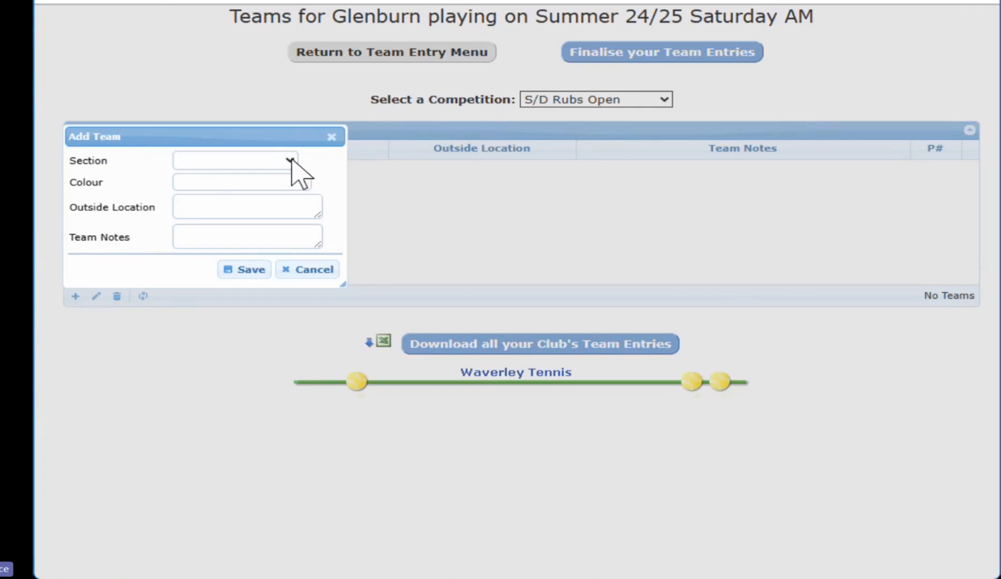
left_click(240, 240)
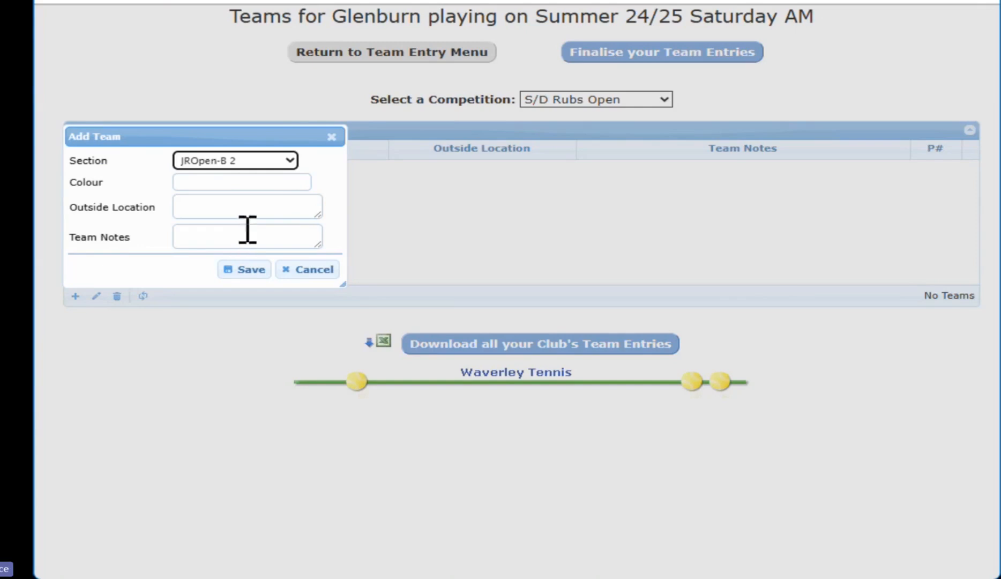
Leave the new team's colour and outside location blank, and enlarge the Add Team dialog and its Team Notes box
left_click(276, 182)
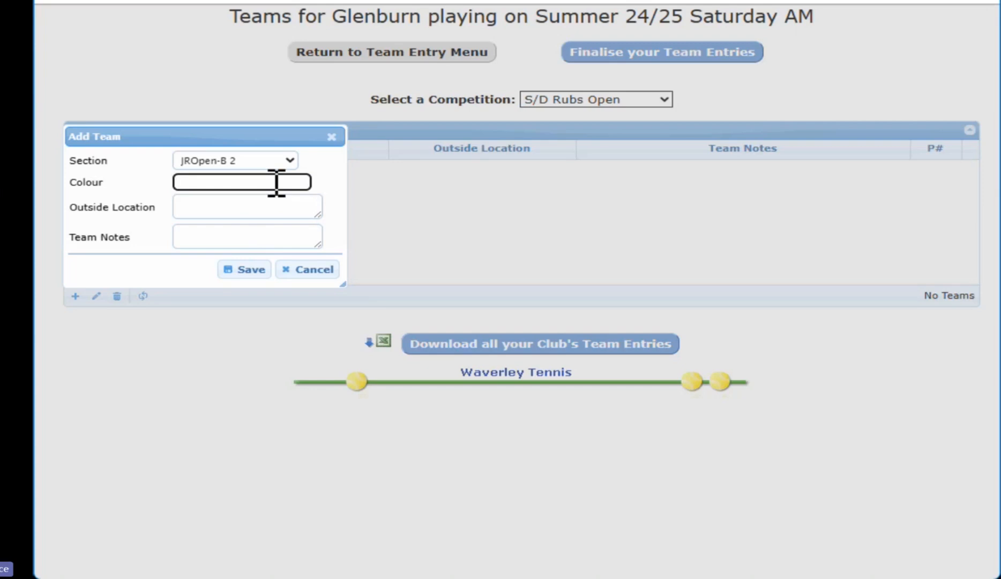
left_click(269, 205)
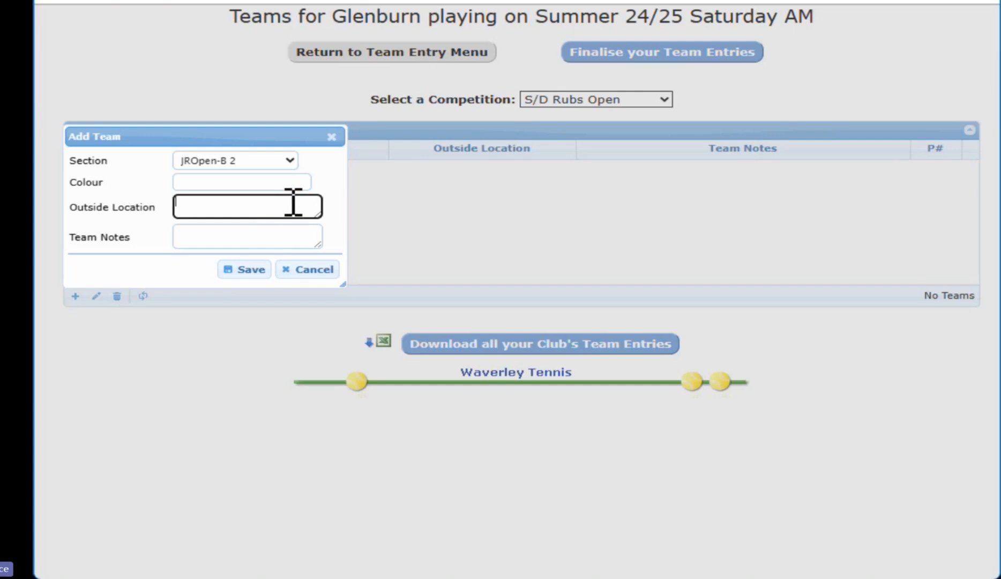
left_click(250, 233)
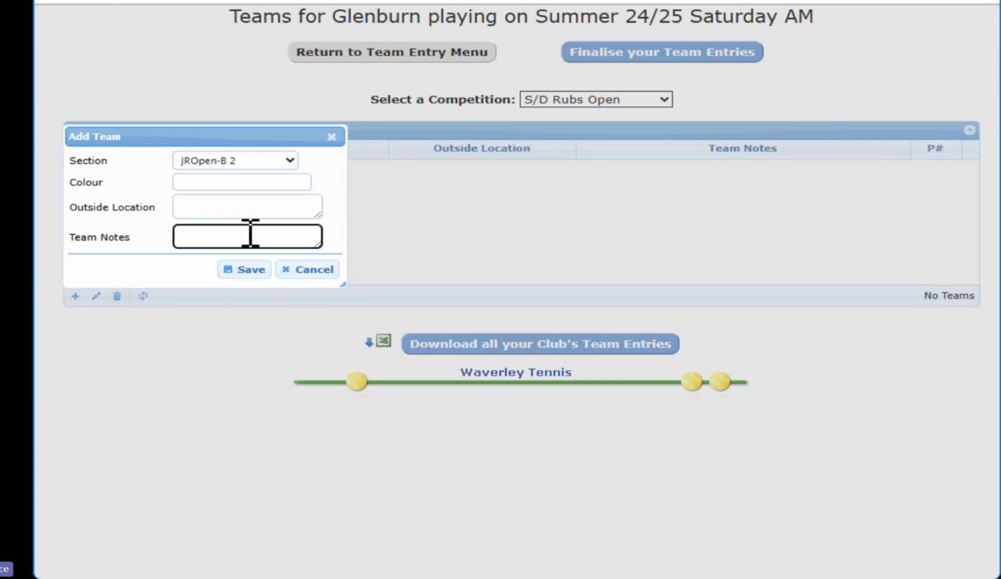
left_click_drag(342, 284, 402, 342)
left_click_drag(343, 248, 378, 287)
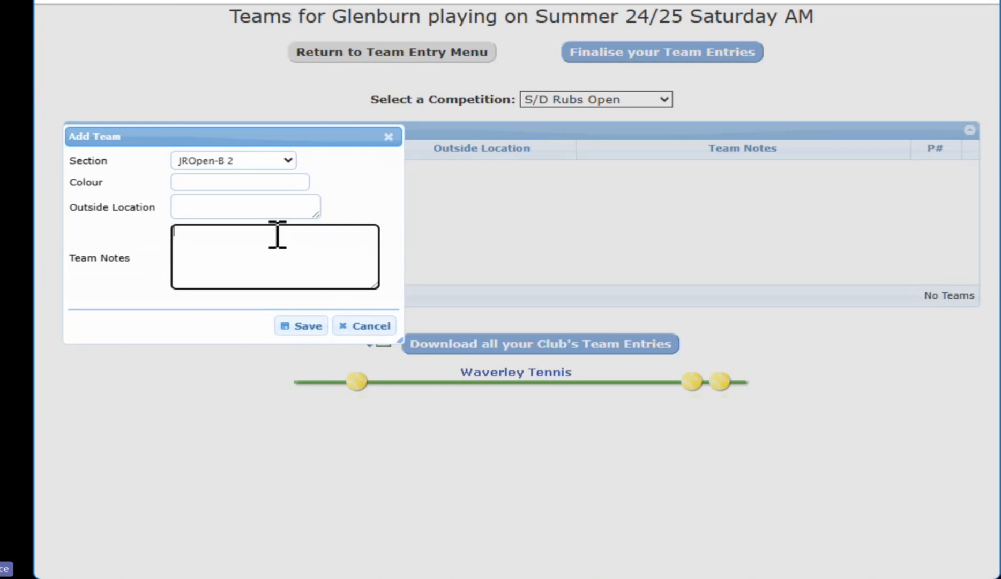
Enter the team note "This team needs a challenge" with its spelling corrected
type("Thius team")
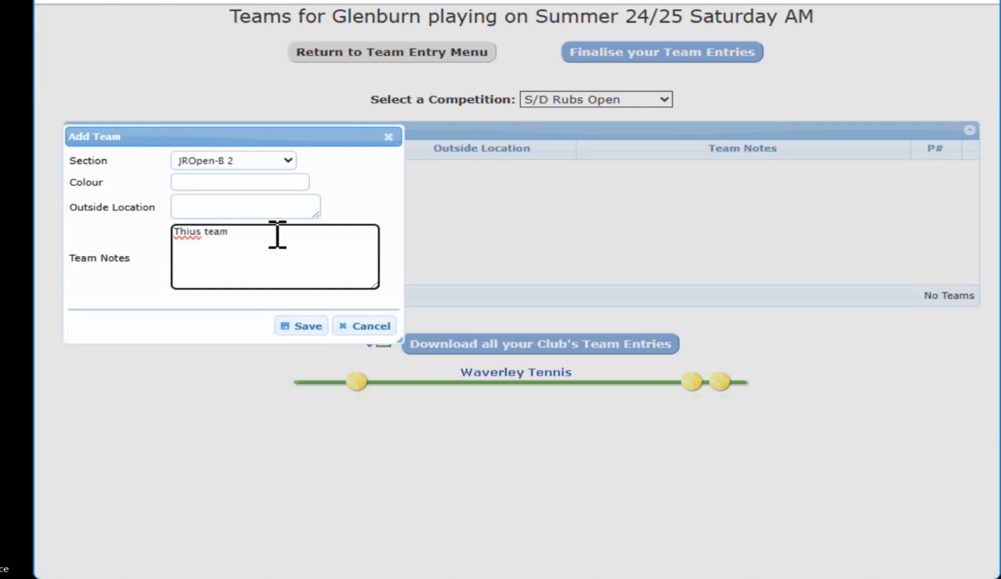
key("BackSpace")
key("BackSpace")
key("BackSpace")
key("BackSpace")
key("BackSpace")
key("BackSpace")
key("BackSpace")
type("s tea")
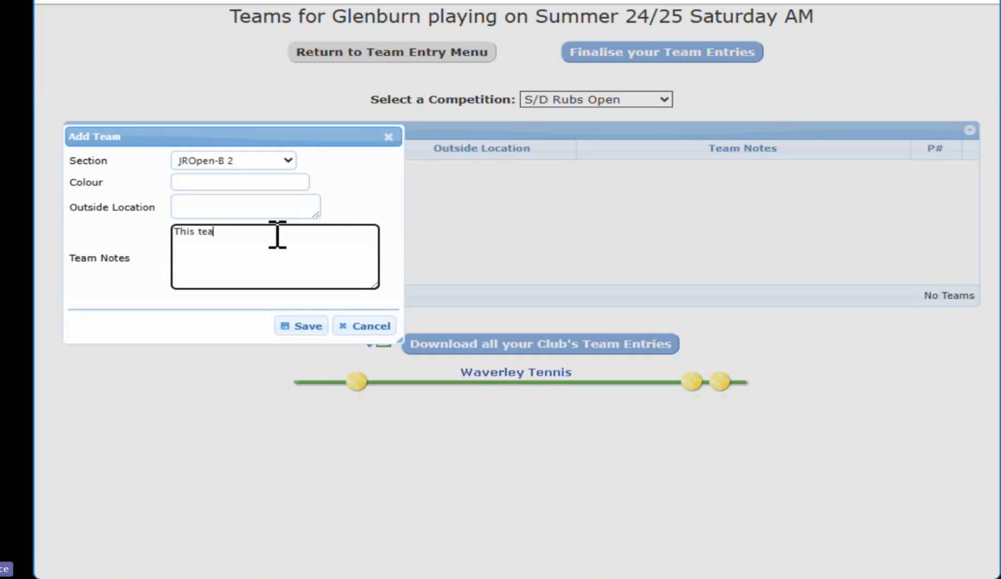
type("m needs a cjhallenge")
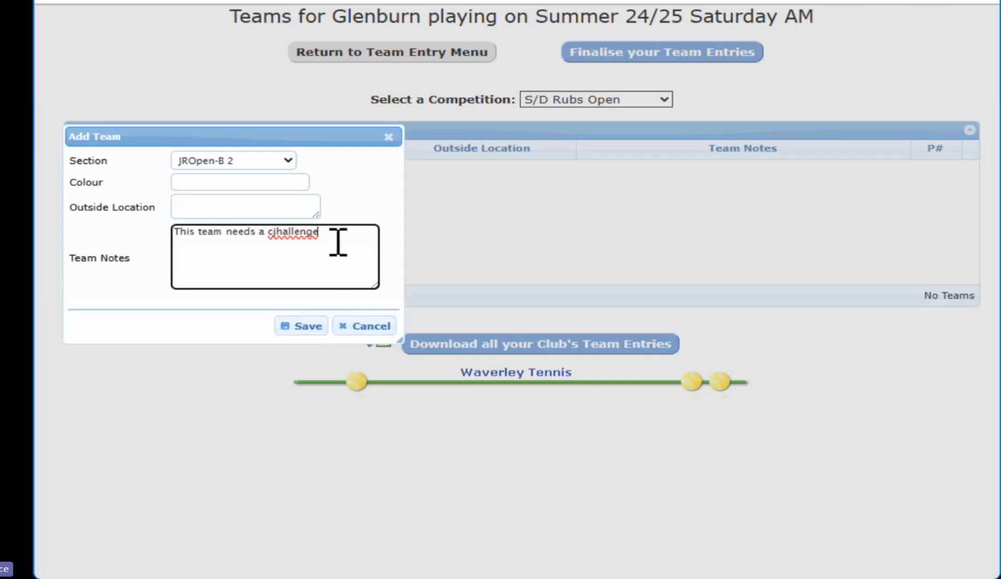
right_click(302, 231)
left_click(388, 248)
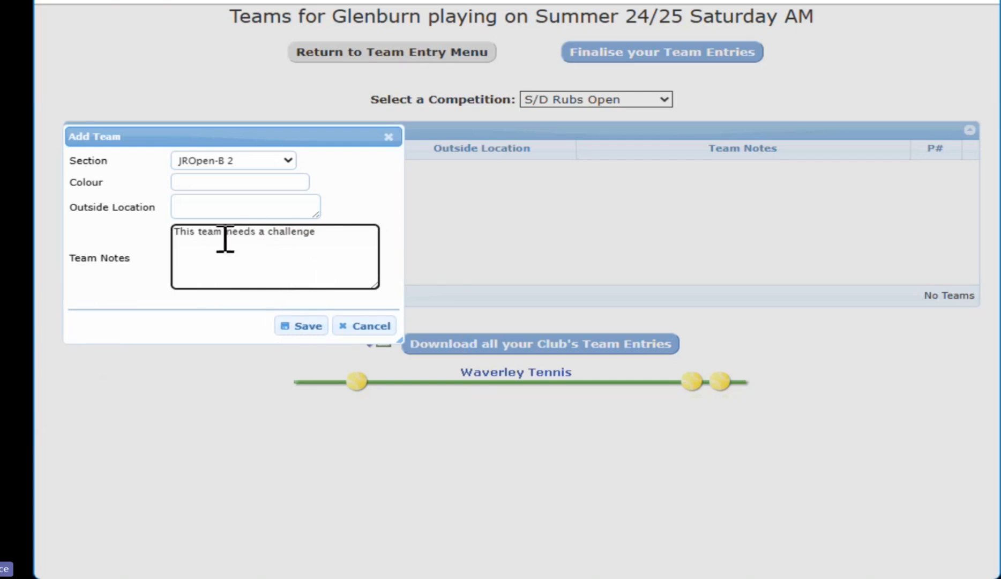
Replace the whole team note with "Play at home with Girls team"
left_click_drag(324, 234, 157, 239)
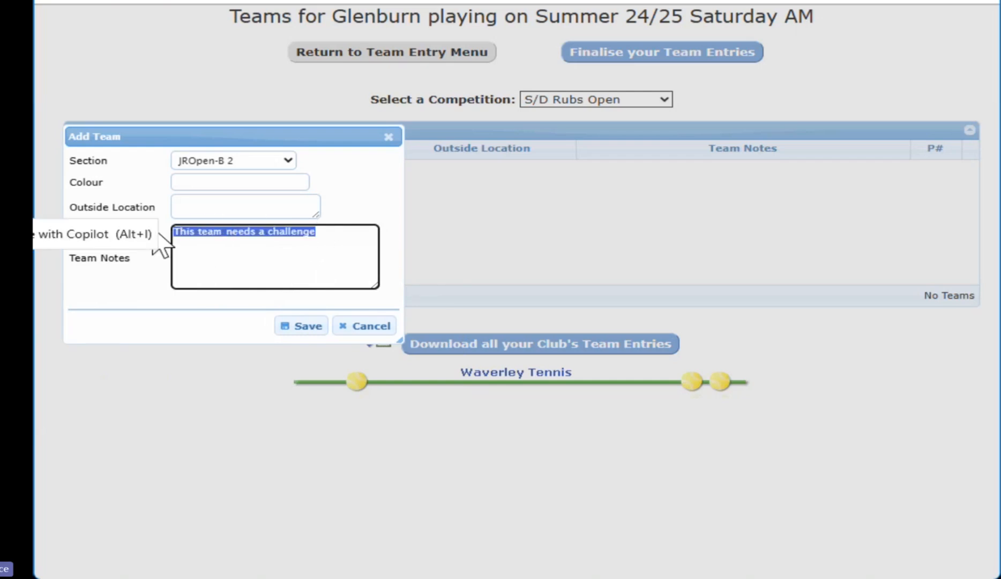
type("Playe")
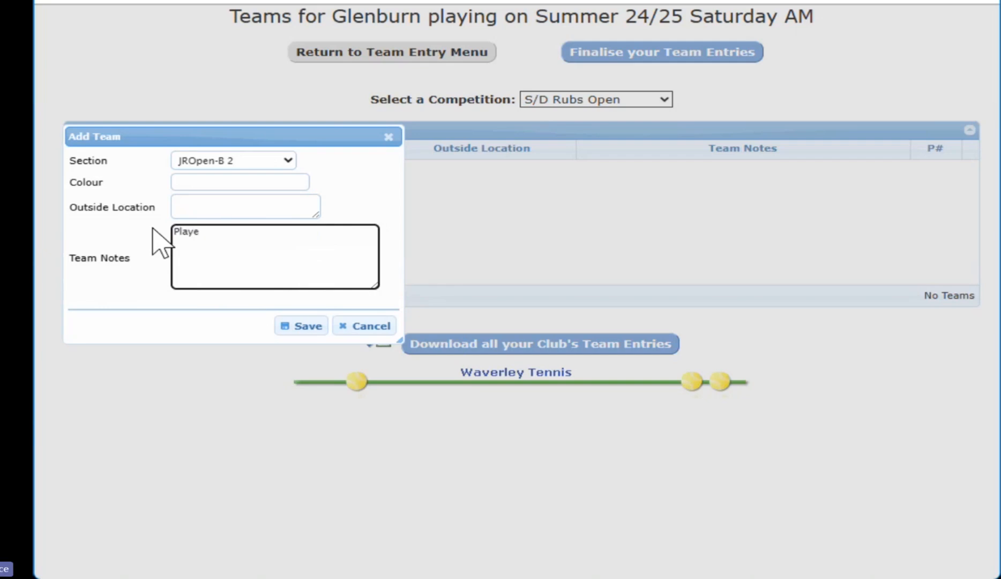
key("BackSpace")
type("at home with ")
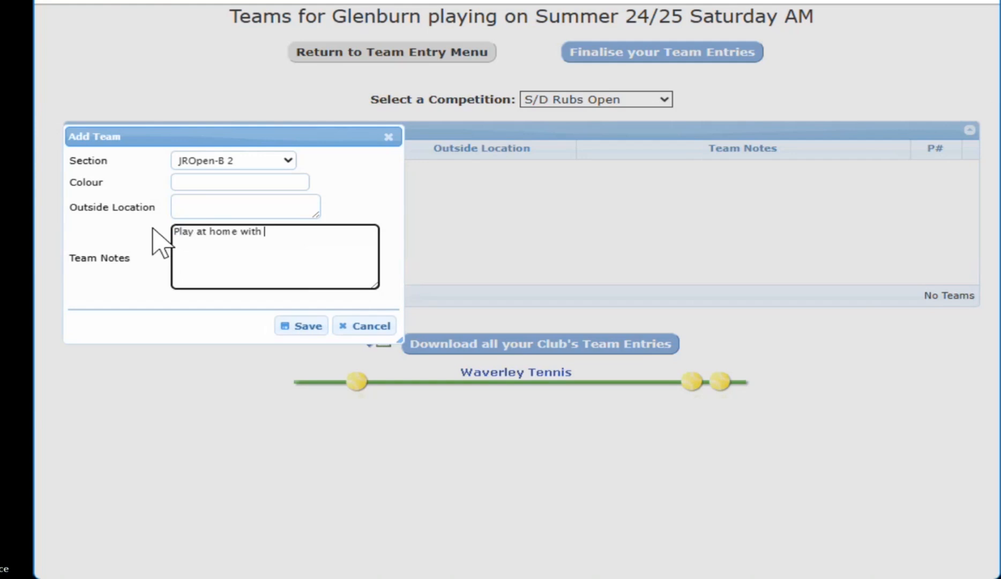
type("Girls team")
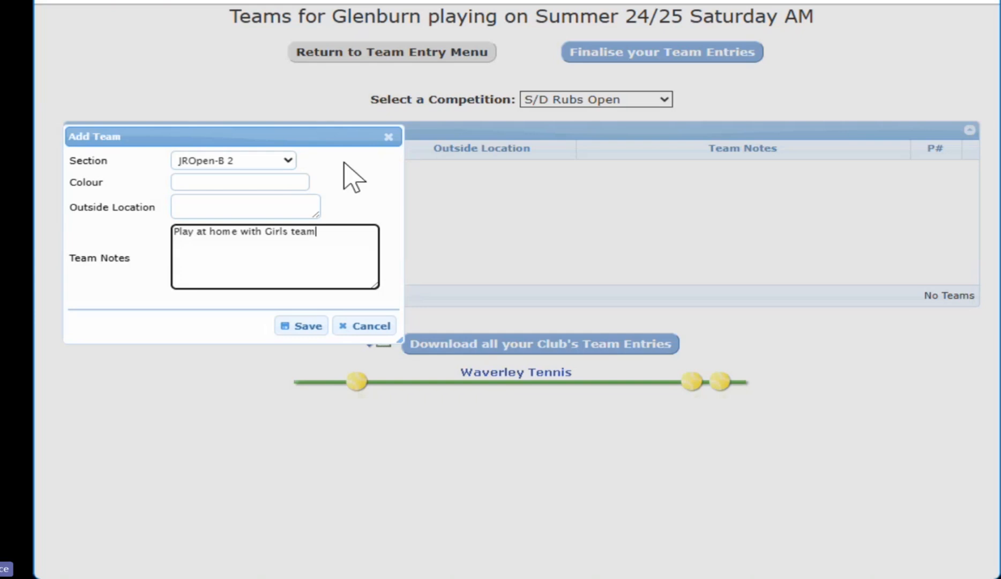
left_click(296, 160)
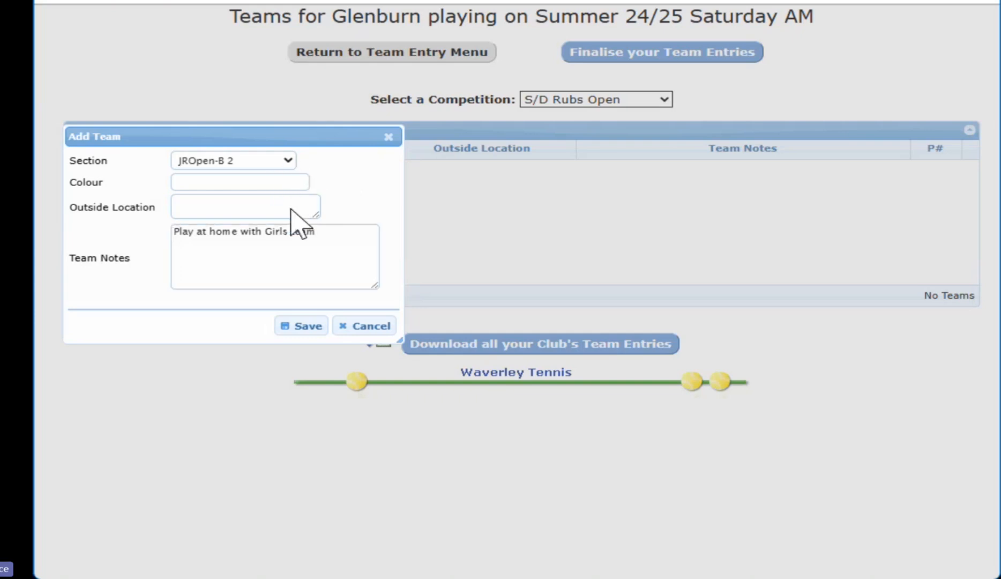